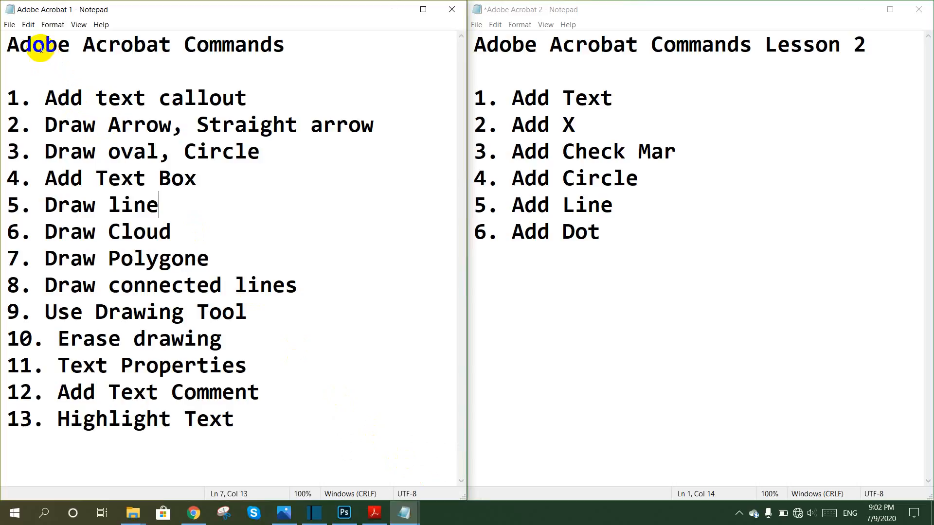
# Review the thirteen commands in the Adobe Acrobat 1 note and close it.
pyautogui.moveTo(22, 45); pyautogui.dragTo(260, 44)
pyautogui.moveTo(57, 99)
pyautogui.mouseDown()
pyautogui.moveTo(104, 240)
pyautogui.moveTo(171, 338)
pyautogui.moveTo(246, 410)
pyautogui.mouseUp()
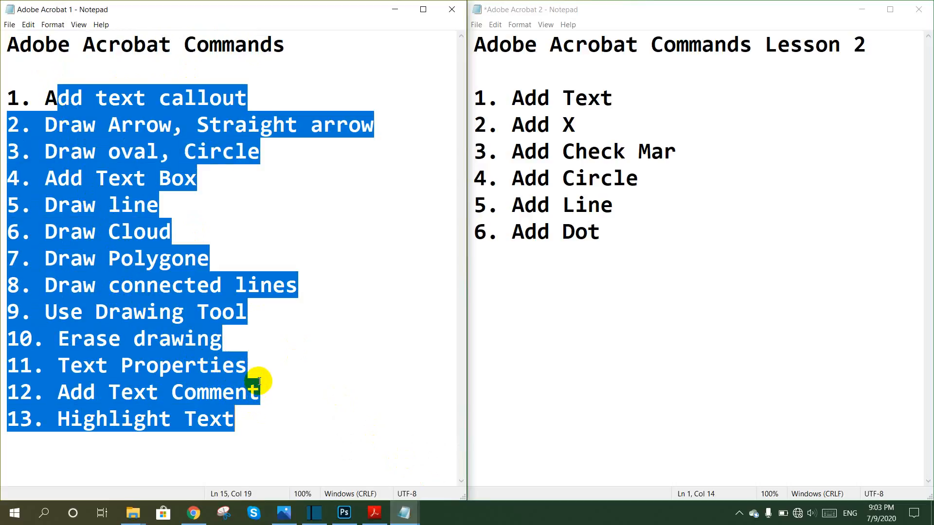
pyautogui.click(452, 11)
# Review the Lesson 2 command list from Add Text to Add Dot, and minimize the note.
pyautogui.moveTo(473, 44); pyautogui.dragTo(492, 45)
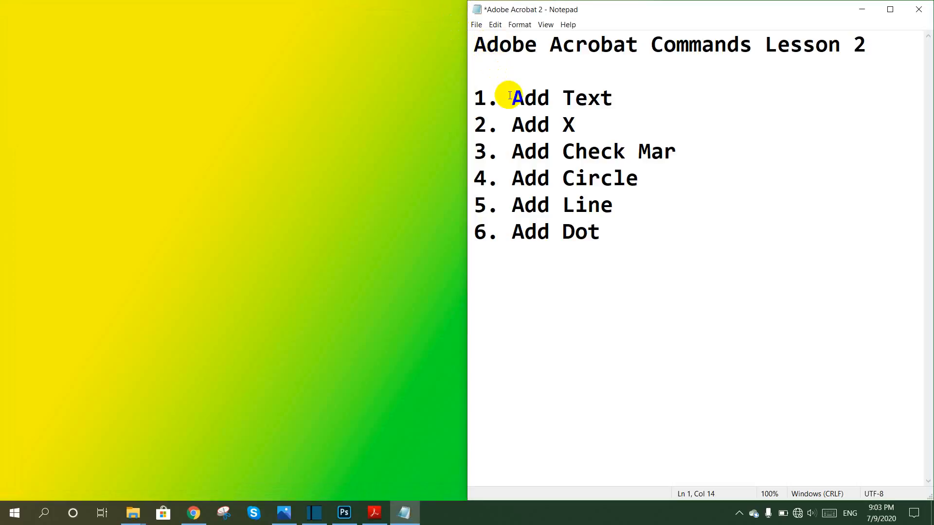
pyautogui.moveTo(509, 97); pyautogui.dragTo(600, 102)
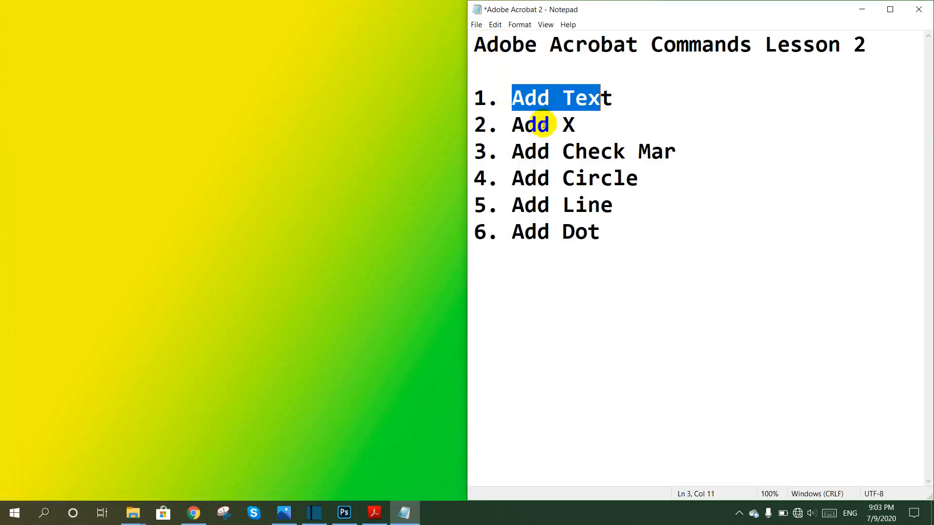
pyautogui.click(525, 126)
pyautogui.moveTo(524, 125); pyautogui.dragTo(575, 126)
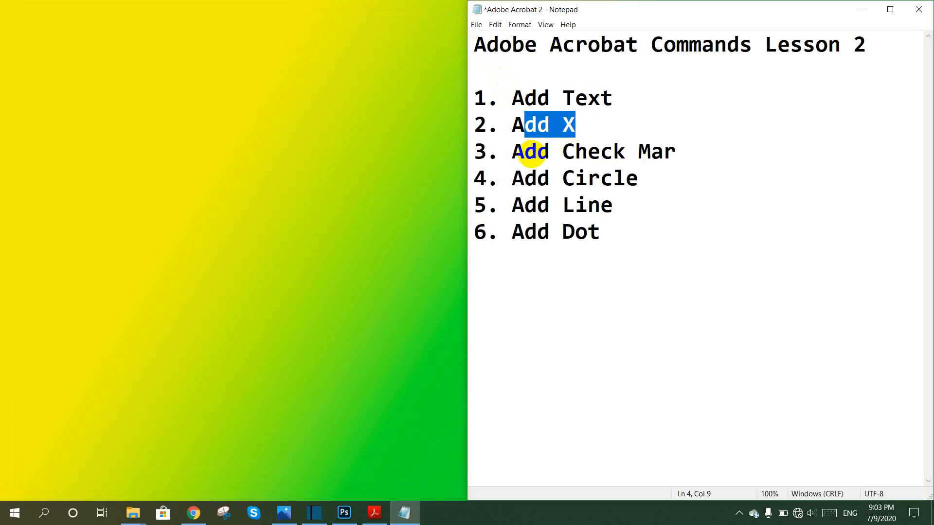
pyautogui.moveTo(519, 154); pyautogui.dragTo(650, 152)
pyautogui.moveTo(534, 183); pyautogui.dragTo(576, 179)
pyautogui.moveTo(526, 205); pyautogui.dragTo(559, 235)
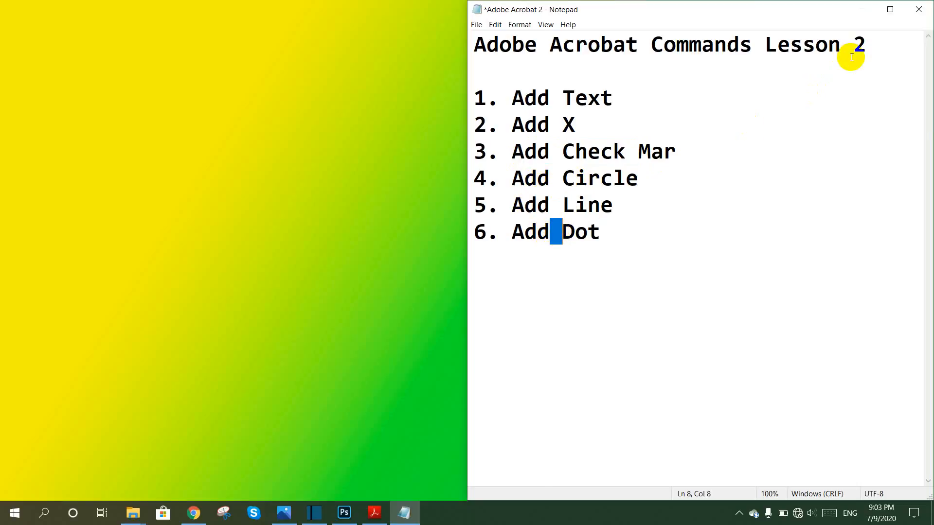
pyautogui.click(868, 11)
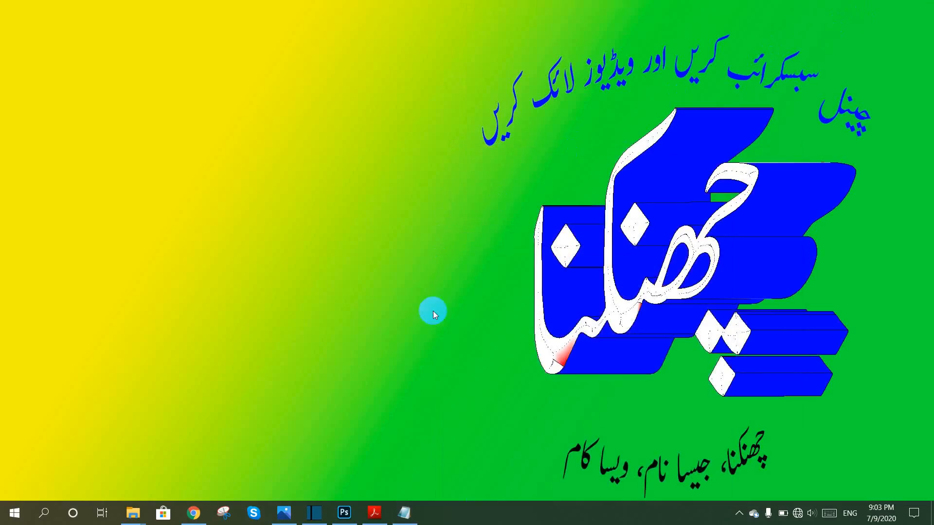
# Switch to Adobe Acrobat Reader and start filling and signing E sinature.pdf yourself with the Fill & Sign tool.
pyautogui.click(373, 512)
pyautogui.moveTo(277, 292); pyautogui.dragTo(282, 277)
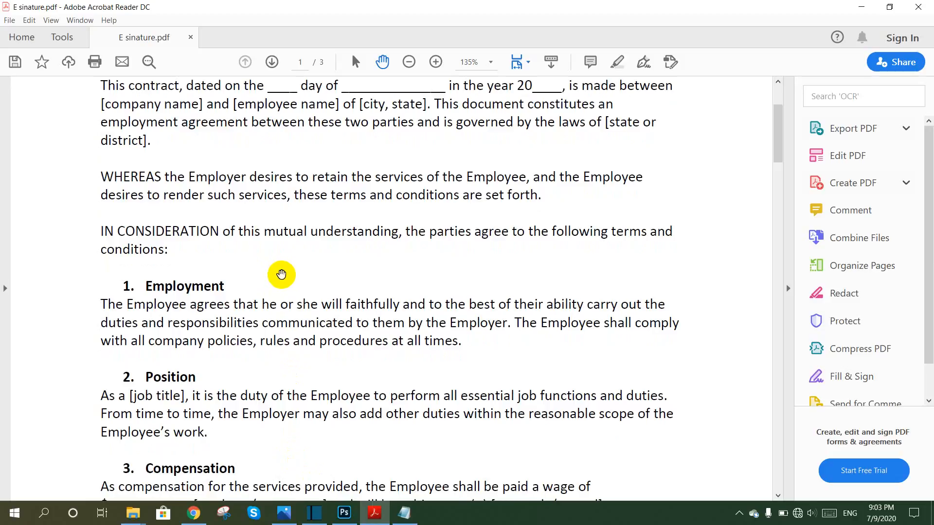
pyautogui.click(59, 39)
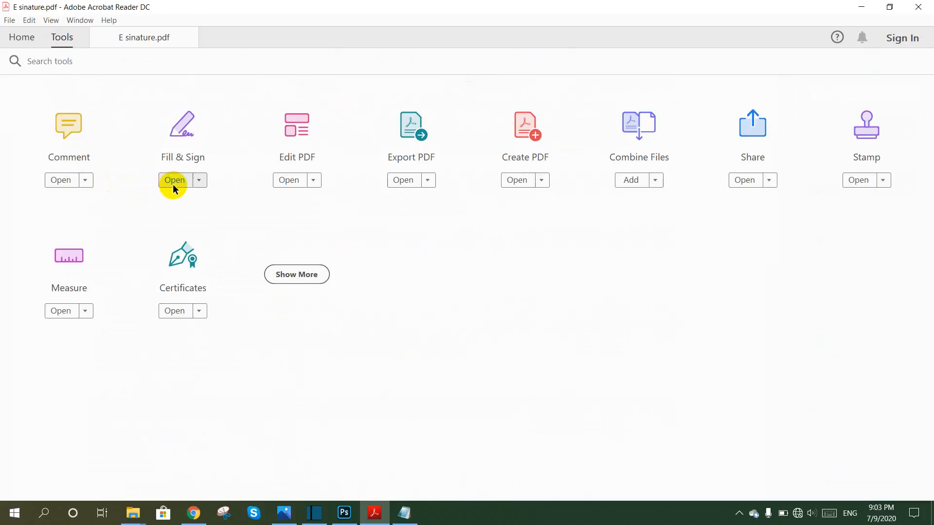
pyautogui.click(200, 181)
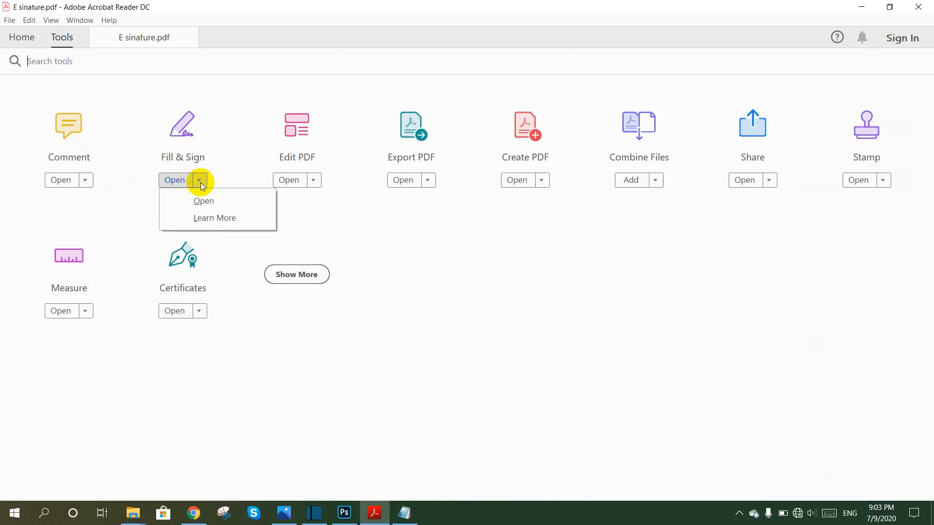
pyautogui.click(204, 199)
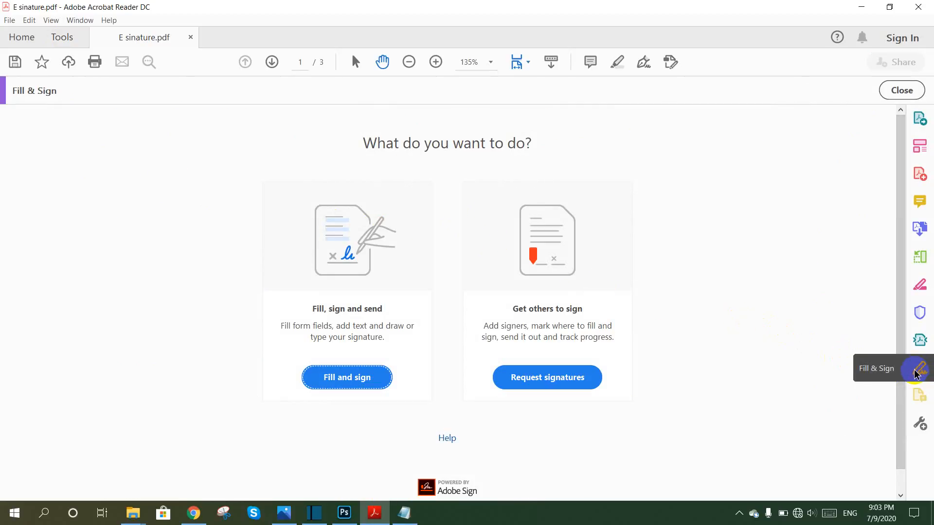
pyautogui.click(356, 382)
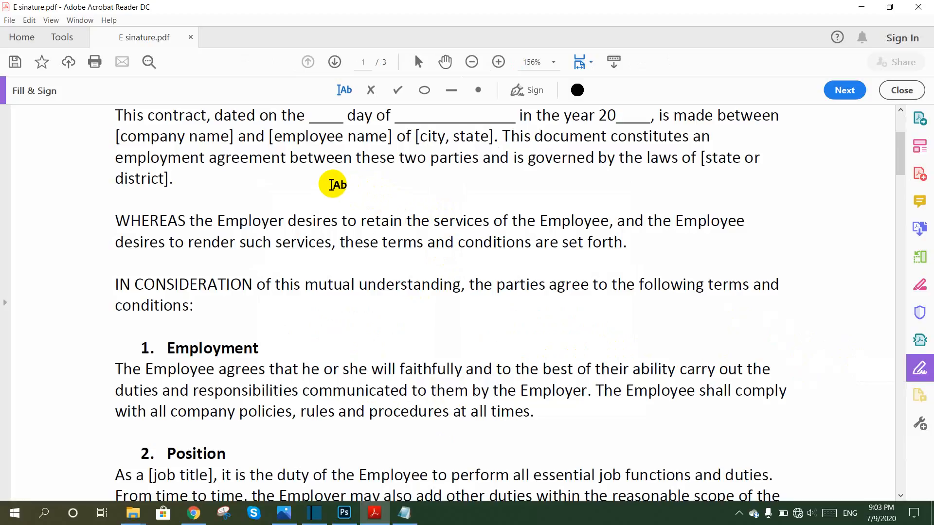
# Add the text "Chankna" on the blank after "day of" and on the blank after "in the year 20".
pyautogui.scroll(1, 332, 207)
pyautogui.scroll(1, 331, 207)
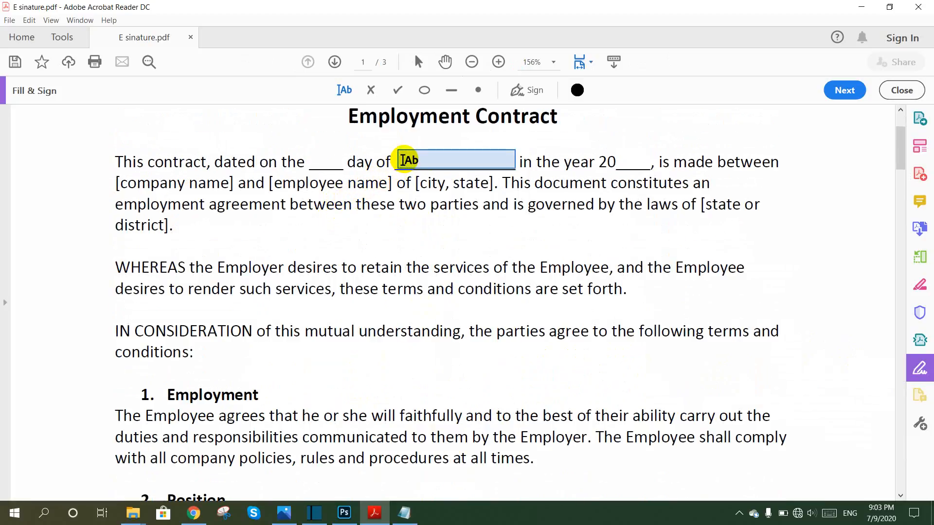
pyautogui.click(401, 163)
pyautogui.write('Chankna')
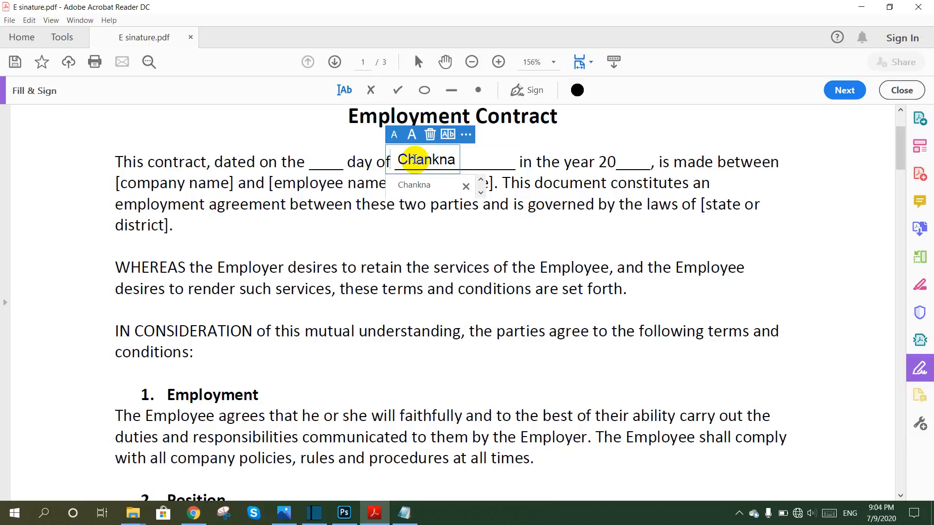
pyautogui.click(617, 161)
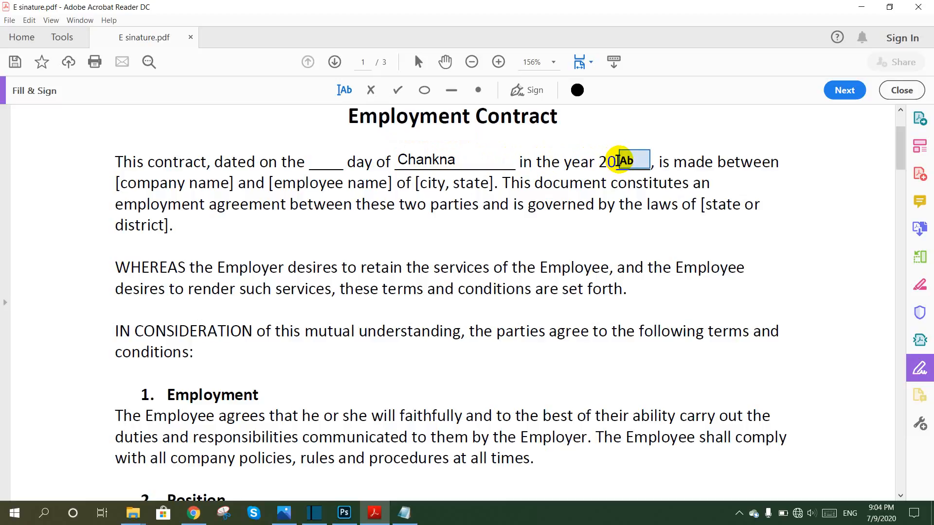
pyautogui.click(639, 159)
pyautogui.write('Chankna')
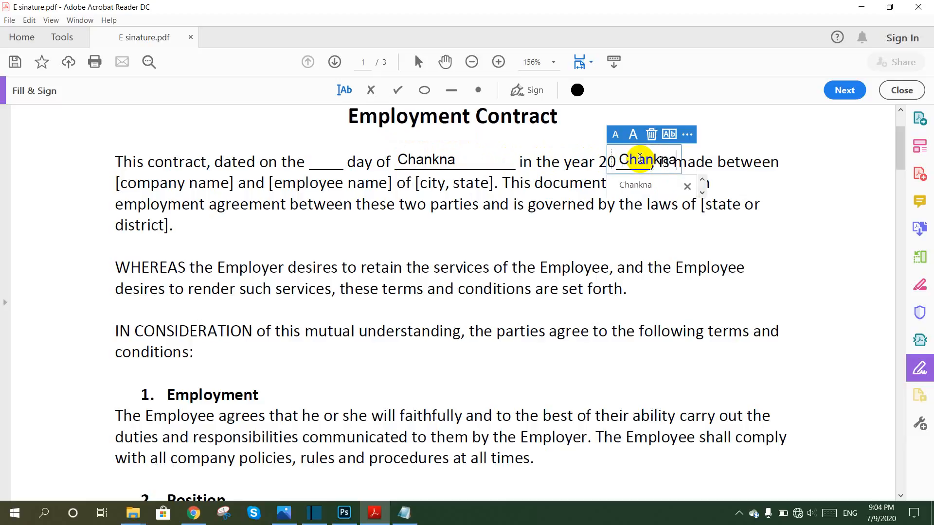
pyautogui.click(539, 221)
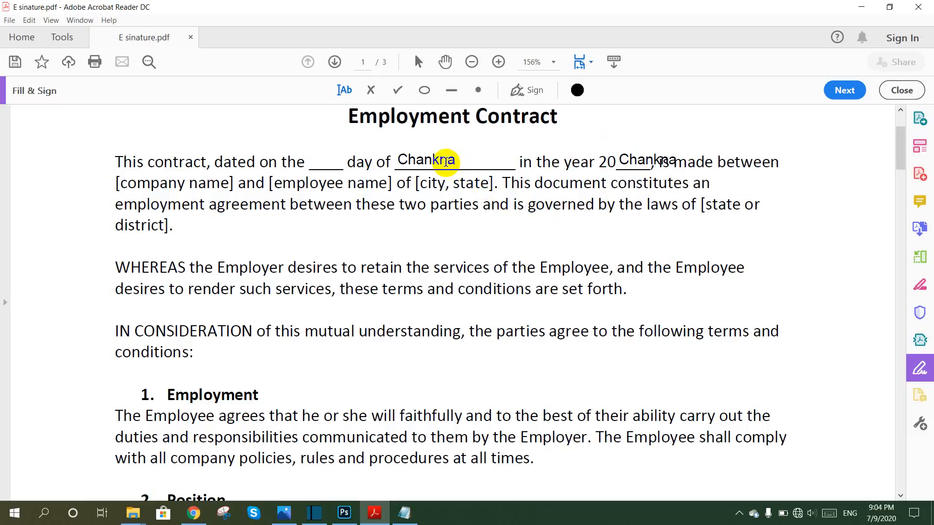
# Color the "Chankna" text after "day of" orange.
pyautogui.click(447, 160)
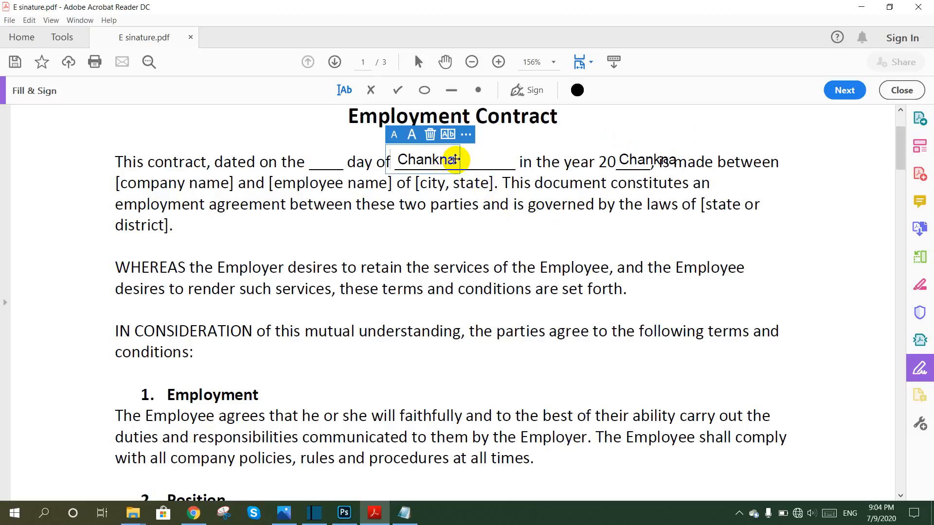
pyautogui.click(578, 90)
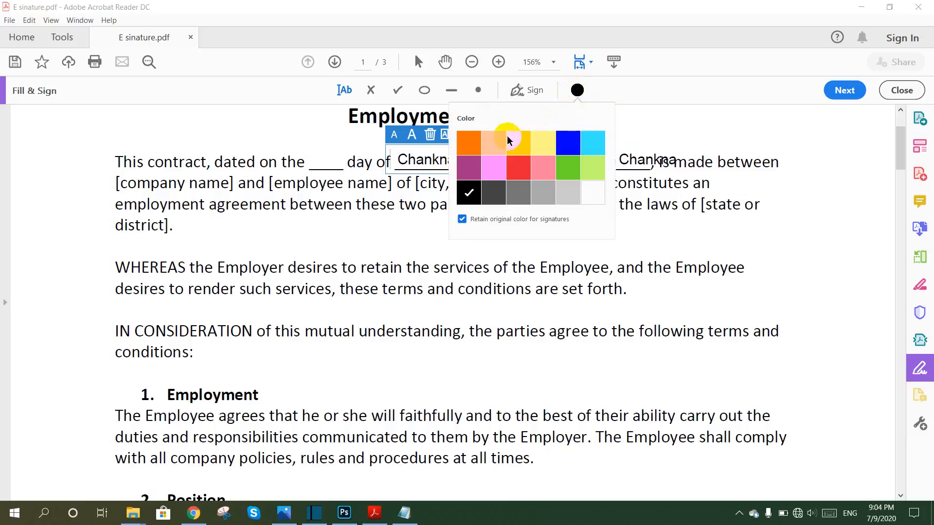
pyautogui.click(475, 146)
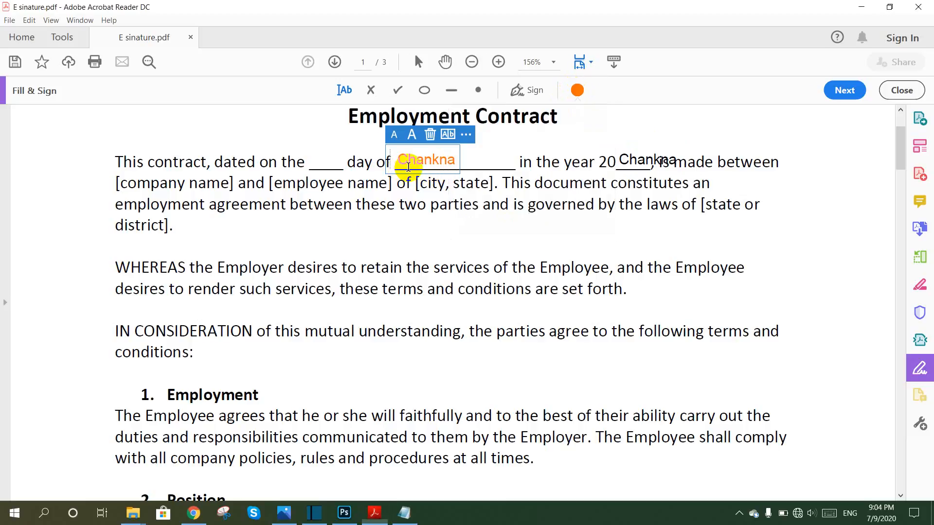
# Color the "Chankna" text after "in the year 20" red.
pyautogui.click(636, 160)
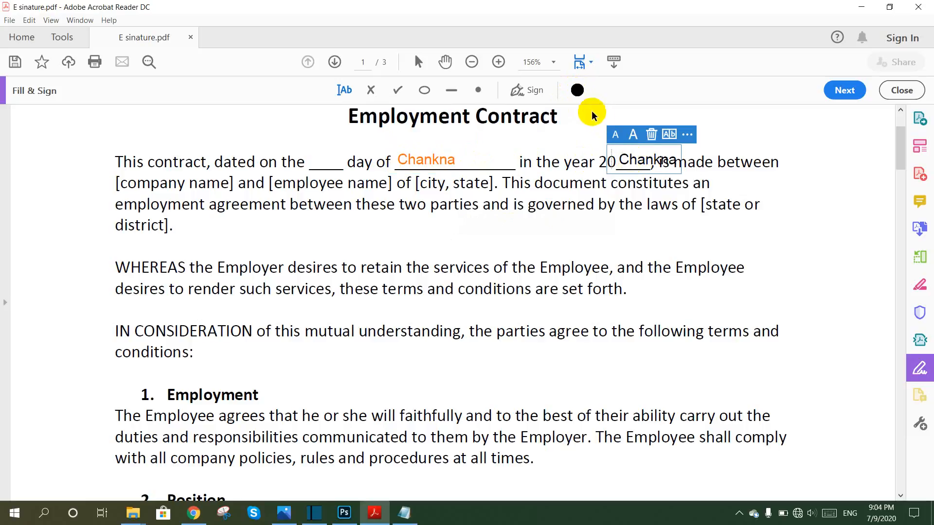
pyautogui.click(577, 91)
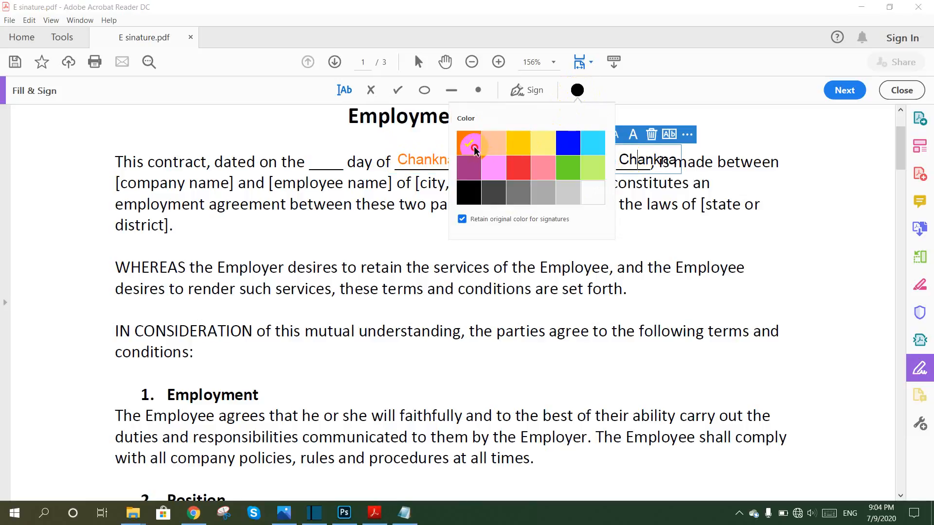
pyautogui.click(525, 163)
pyautogui.click(717, 208)
pyautogui.click(642, 160)
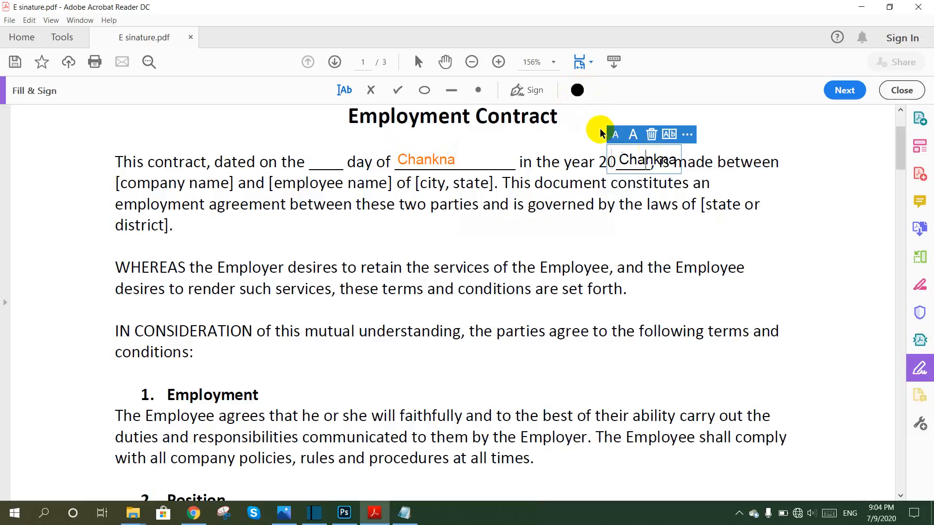
pyautogui.click(578, 92)
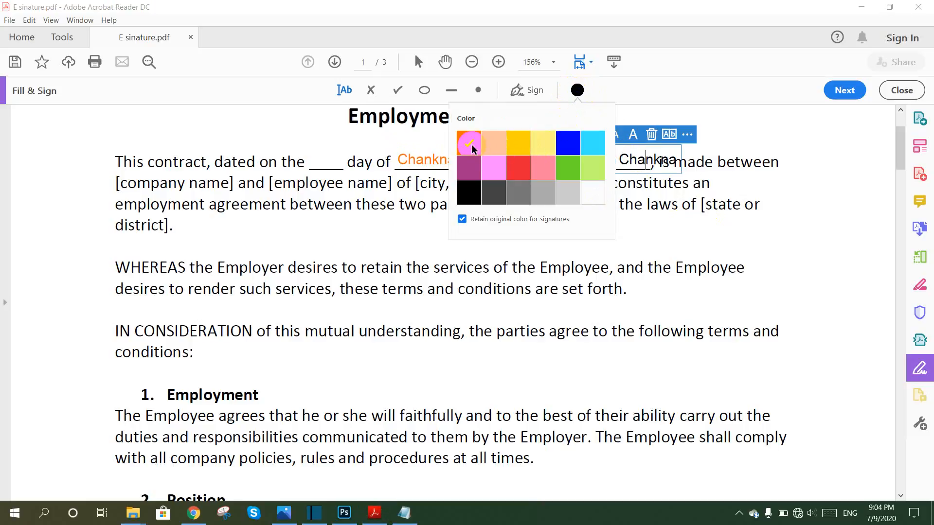
pyautogui.click(518, 166)
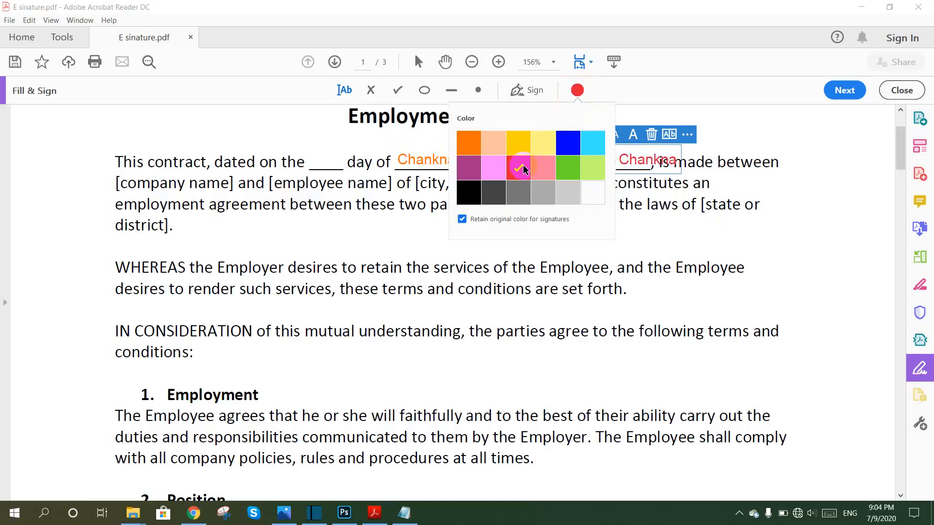
pyautogui.click(698, 225)
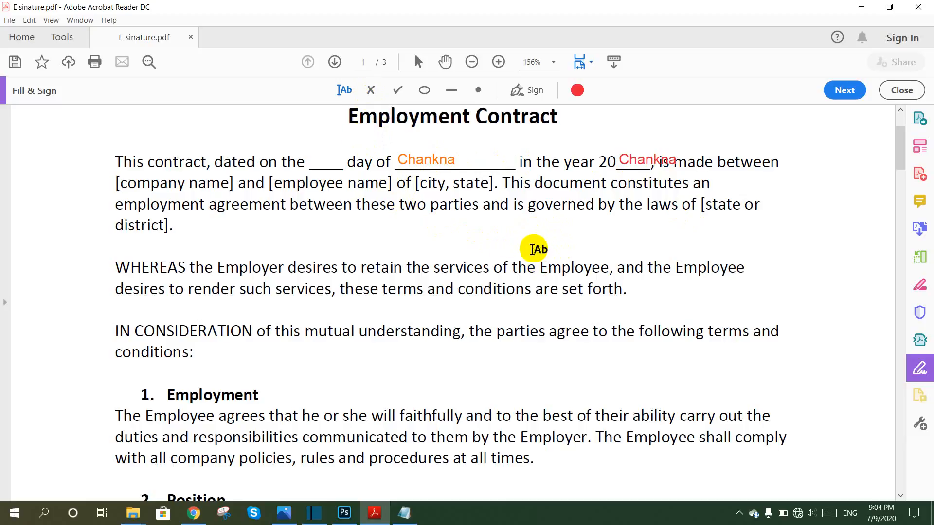
# Place two X marks side by side below the contract's first paragraph and enlarge the second one.
pyautogui.click(371, 90)
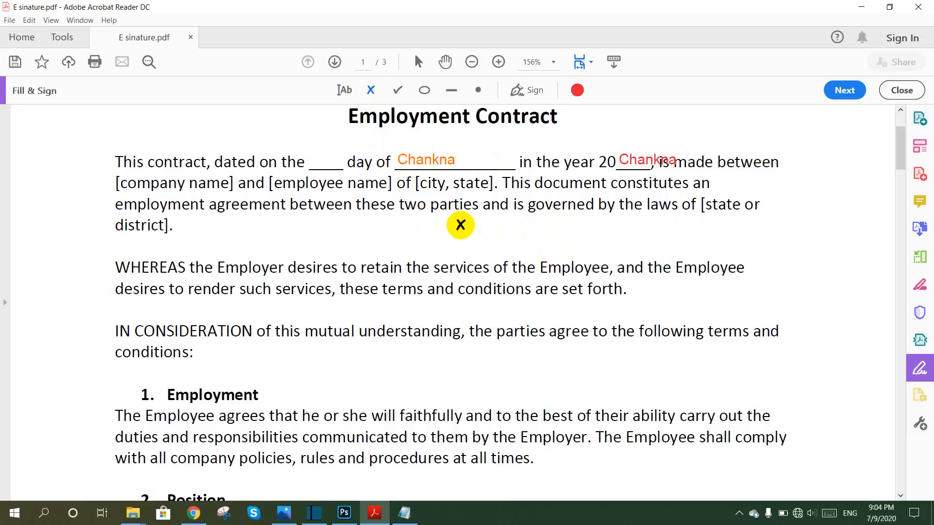
pyautogui.click(464, 232)
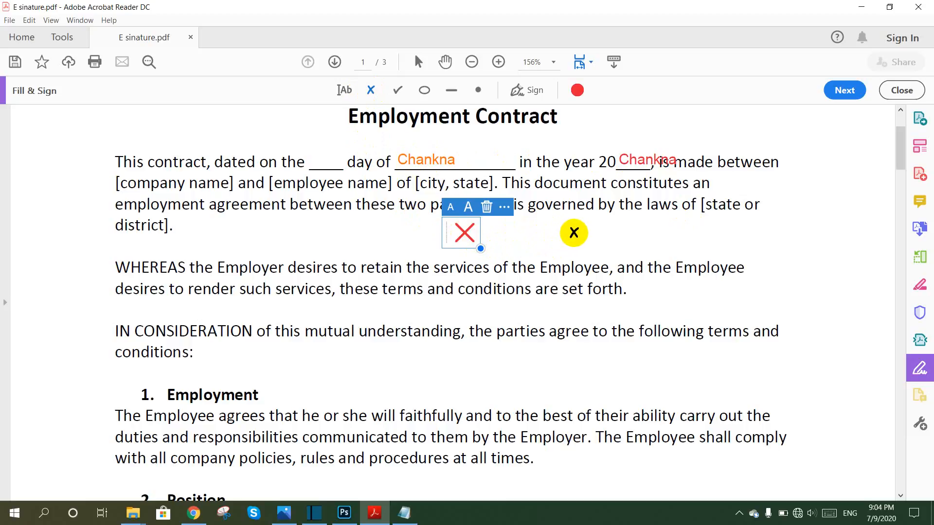
pyautogui.click(573, 232)
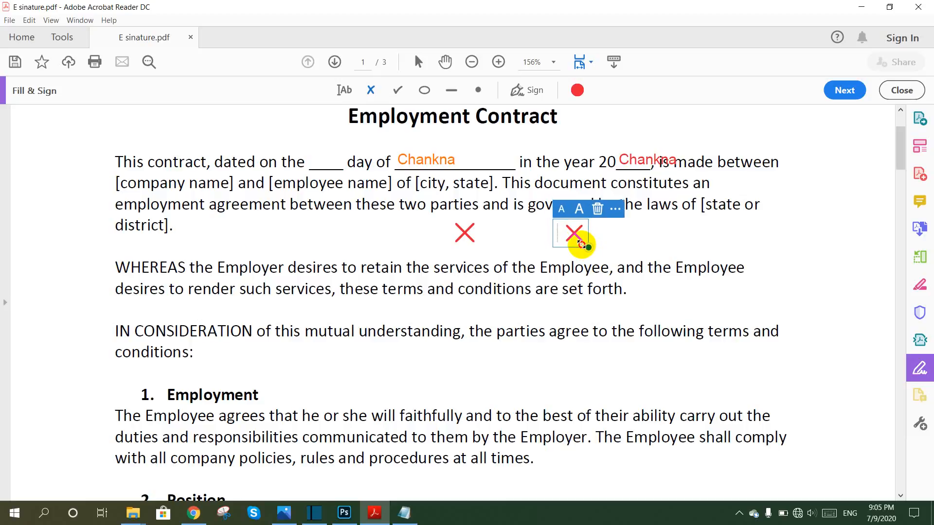
pyautogui.moveTo(589, 246); pyautogui.dragTo(640, 278)
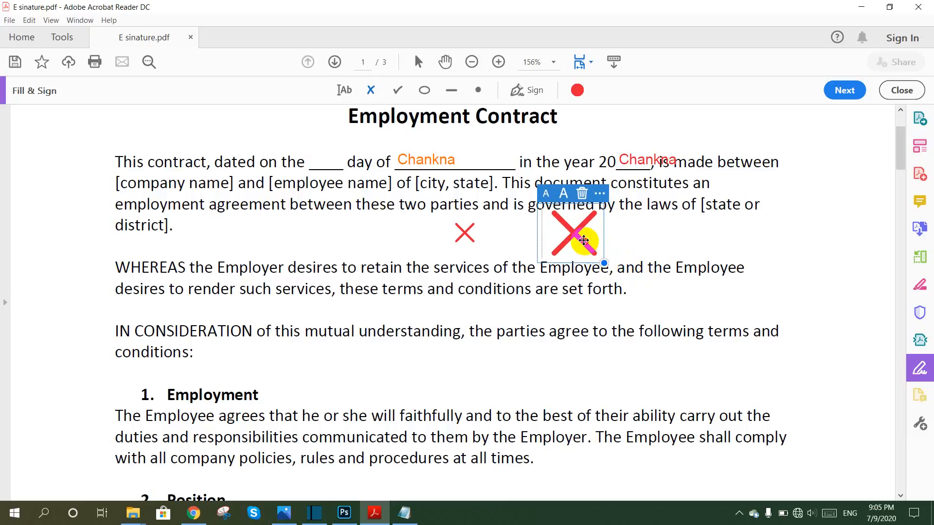
# Color the enlarged X mark black.
pyautogui.click(575, 92)
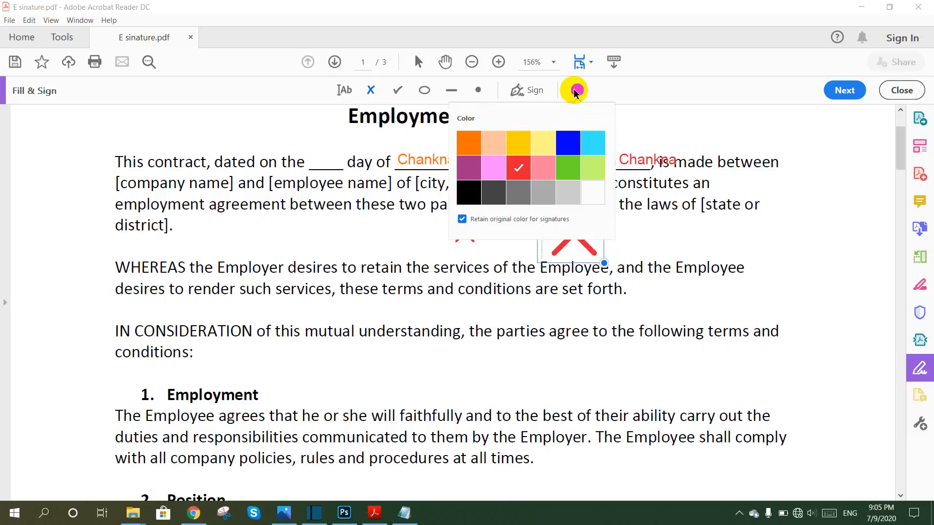
pyautogui.click(469, 199)
pyautogui.click(573, 262)
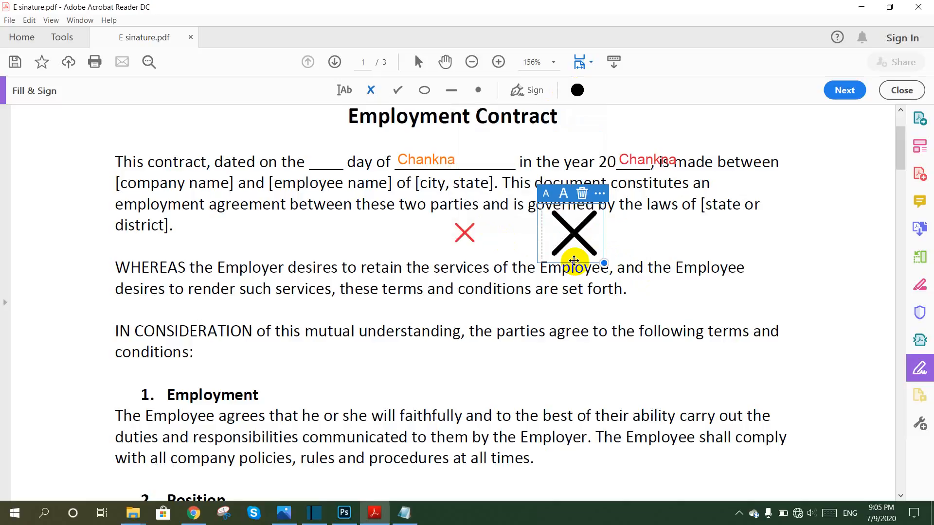
# Color the smaller X mark black and place a third X mark over the WHEREAS paragraph.
pyautogui.click(463, 233)
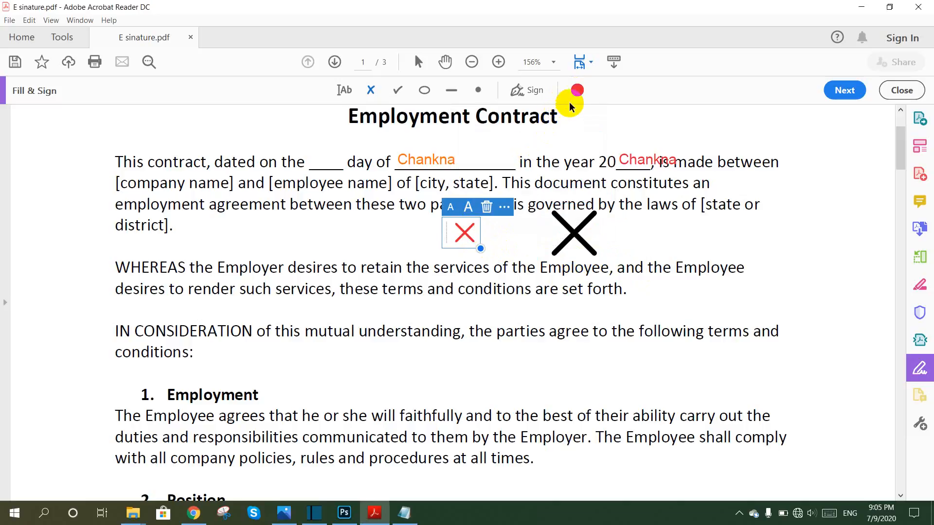
pyautogui.click(577, 90)
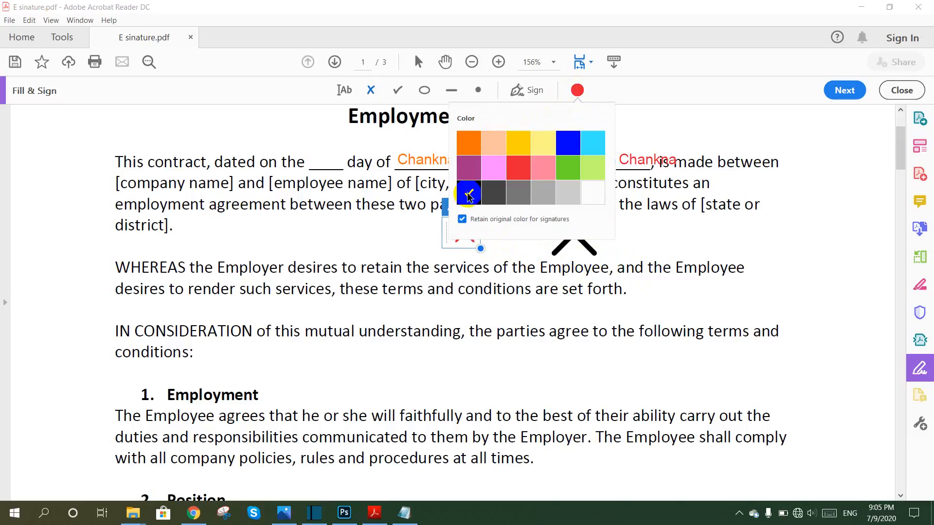
pyautogui.click(494, 176)
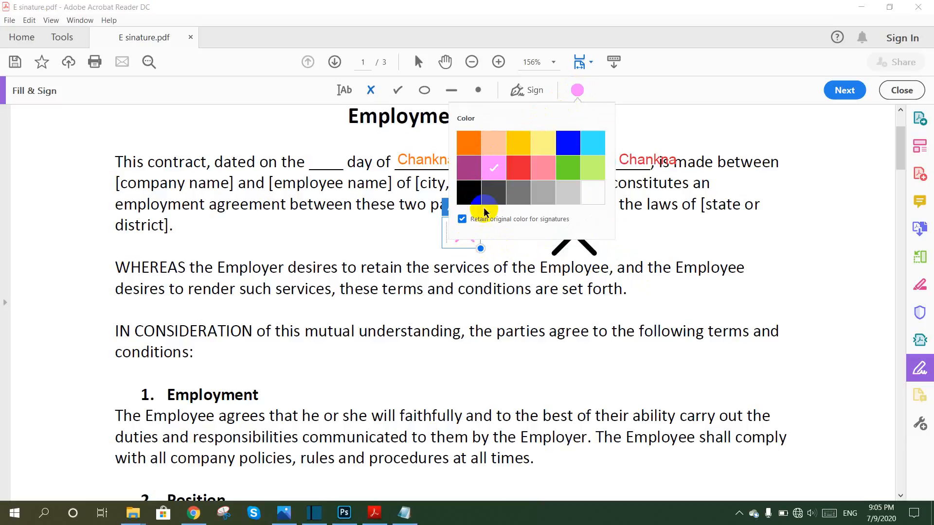
pyautogui.click(468, 193)
pyautogui.click(523, 278)
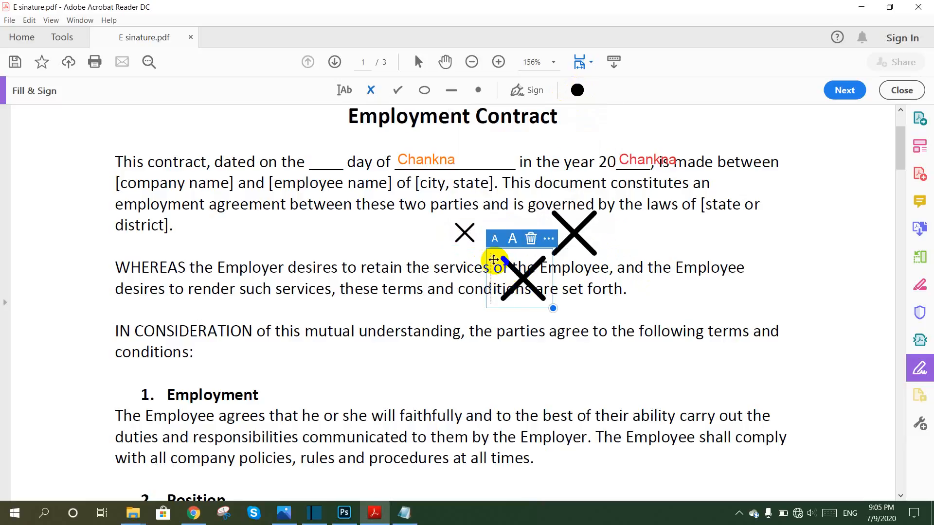
# Delete all three X marks around the contract's first paragraph and the WHEREAS paragraph.
pyautogui.click(528, 240)
pyautogui.click(574, 233)
pyautogui.click(579, 194)
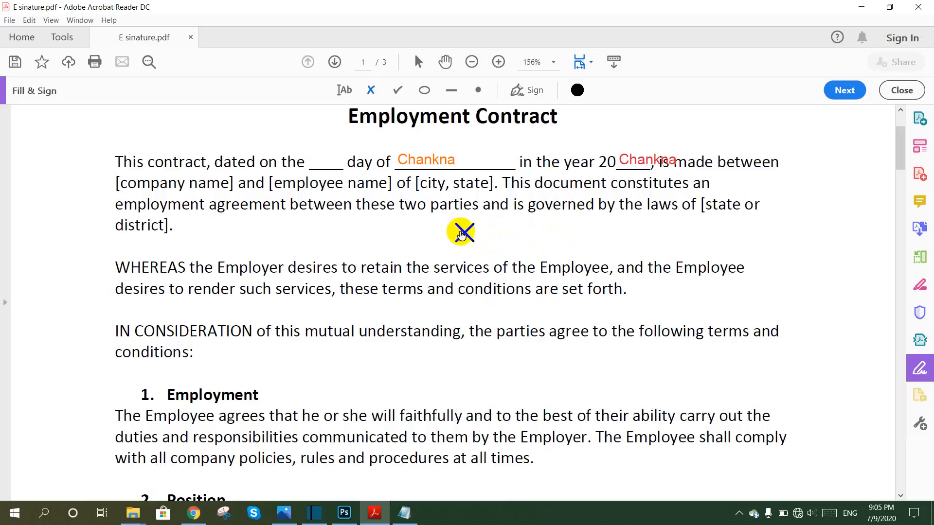
pyautogui.click(463, 231)
pyautogui.click(486, 205)
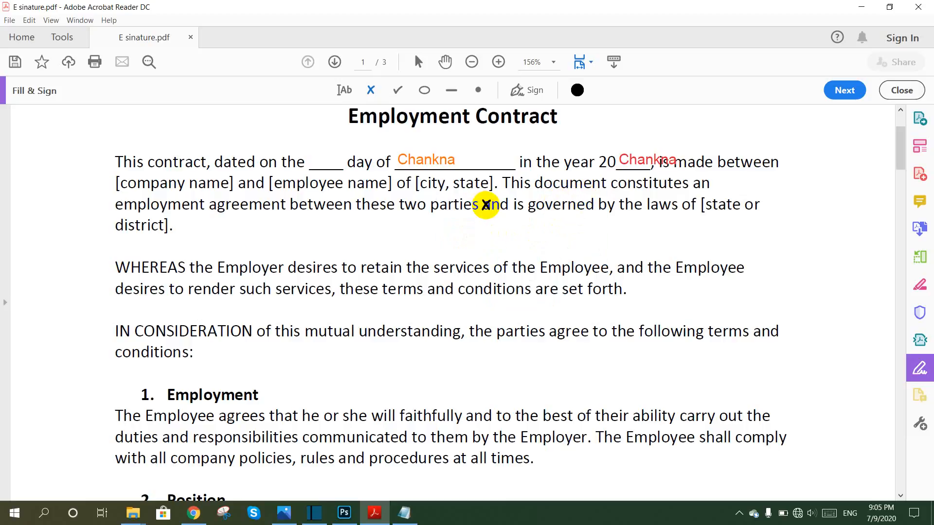
# Place two black check marks side by side in the gap between the first paragraph and the WHEREAS paragraph.
pyautogui.click(397, 91)
pyautogui.click(588, 234)
pyautogui.click(490, 237)
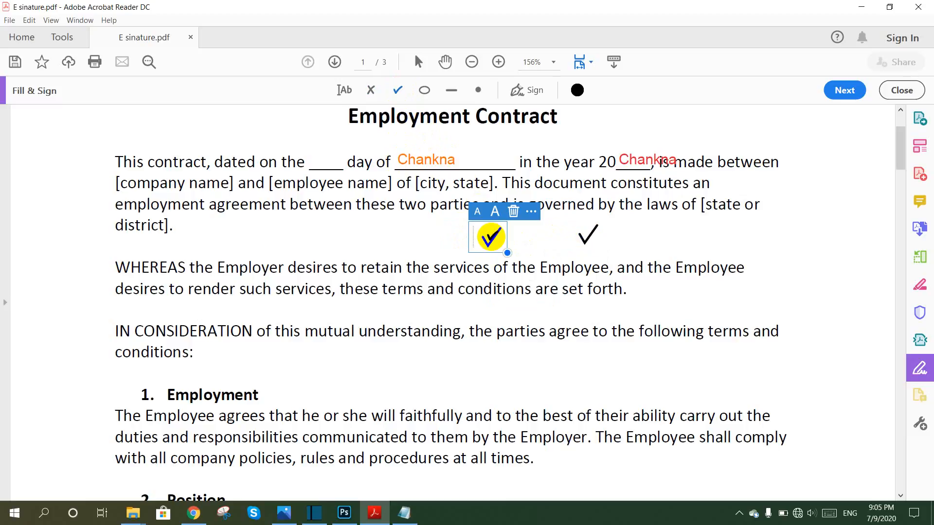
# Place a circle mark below "agreement between" and enlarge it to span from the first line to the WHEREAS paragraph.
pyautogui.click(424, 90)
pyautogui.click(326, 223)
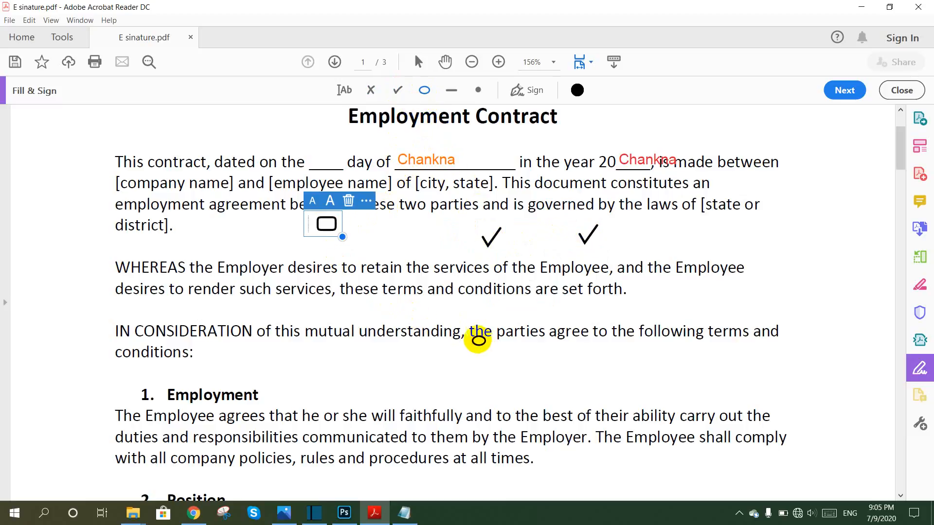
pyautogui.moveTo(342, 236); pyautogui.dragTo(383, 276)
pyautogui.moveTo(428, 323); pyautogui.dragTo(459, 361)
# Underline "conditions are set" with a lengthened line mark, and place a second line below "understanding, the parties".
pyautogui.click(453, 89)
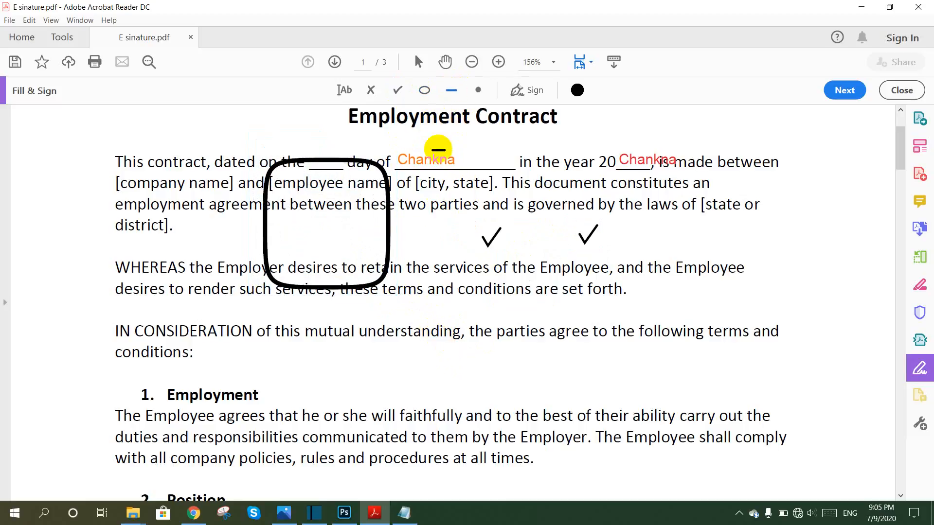
pyautogui.click(438, 298)
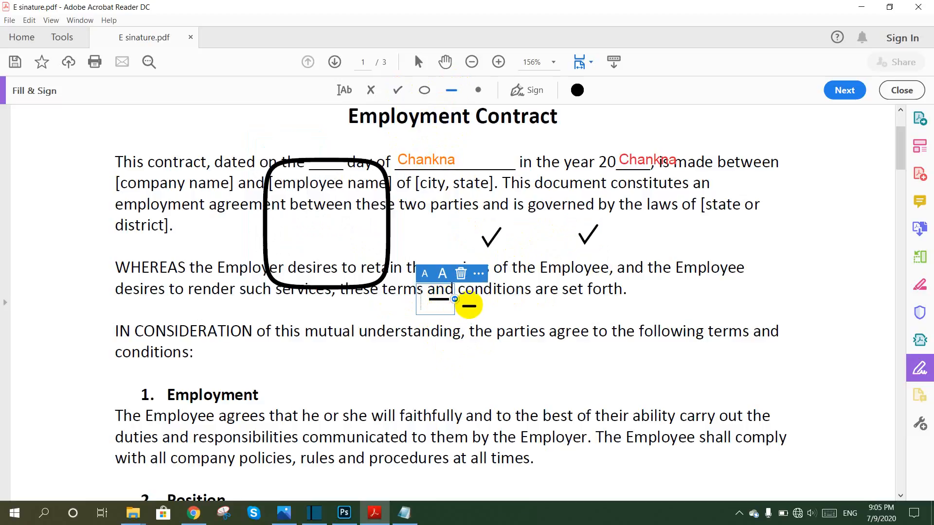
pyautogui.moveTo(456, 303); pyautogui.dragTo(577, 309)
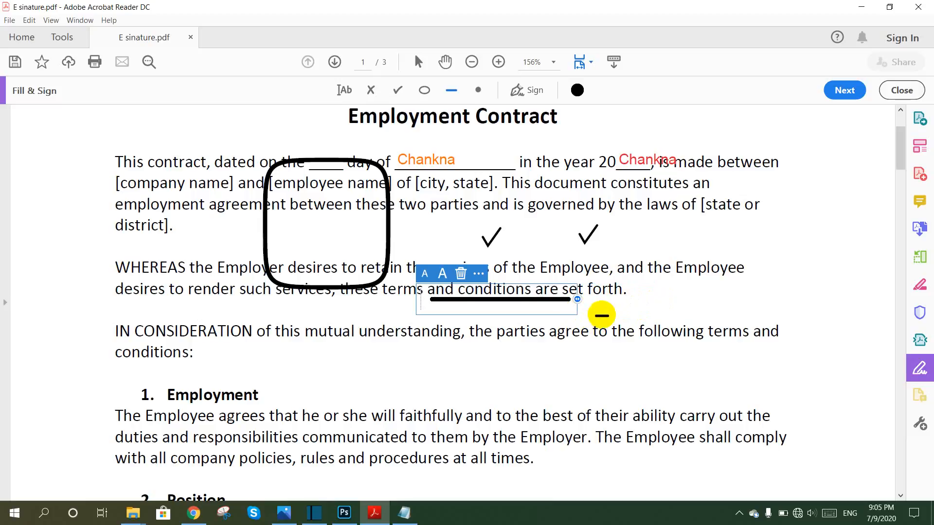
pyautogui.moveTo(514, 307); pyautogui.dragTo(527, 312)
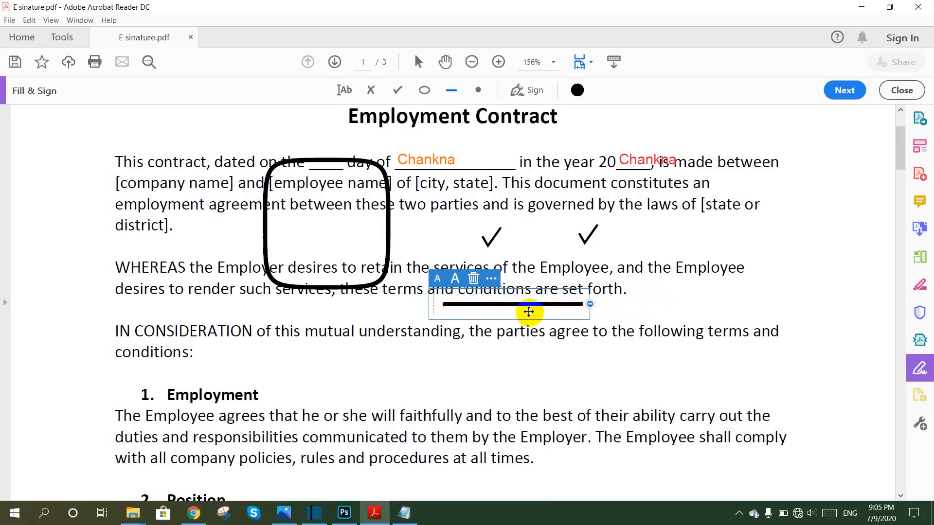
pyautogui.click(444, 352)
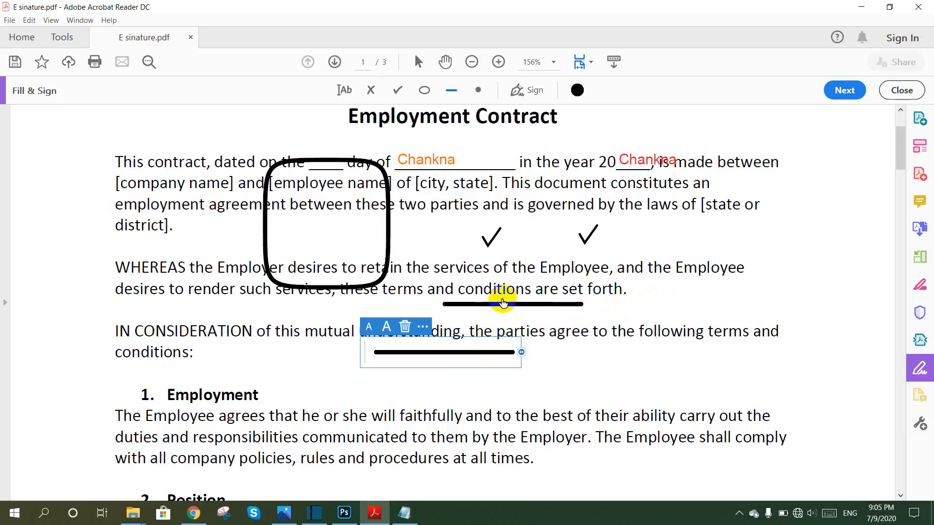
# Place a black dot beside the check marks and enlarge it until it overlaps the paragraphs above and below.
pyautogui.click(479, 91)
pyautogui.click(672, 233)
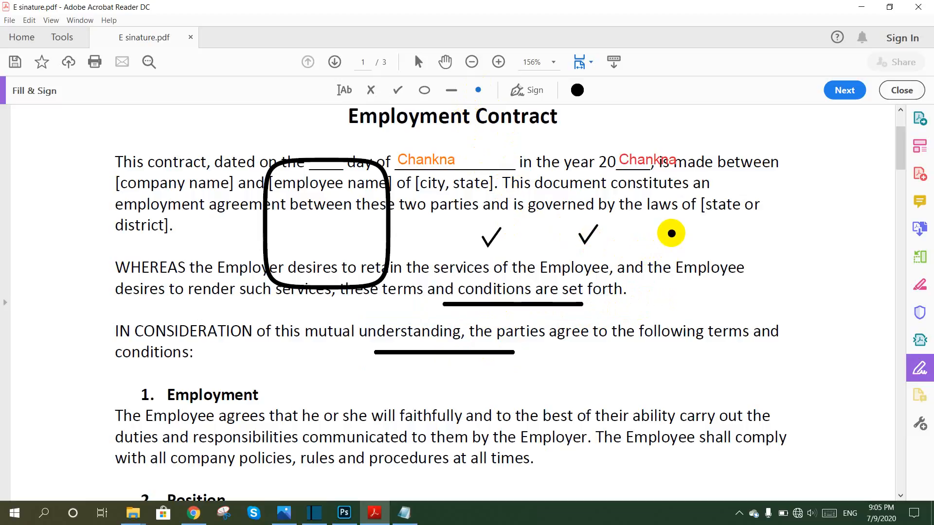
pyautogui.moveTo(683, 246); pyautogui.dragTo(747, 310)
pyautogui.click(839, 378)
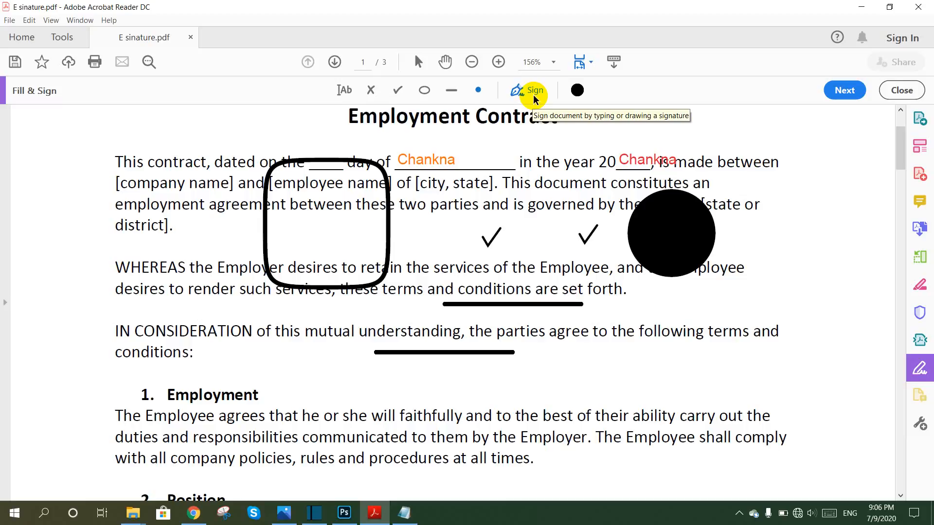
# Minimize the Acrobat Reader window.
pyautogui.click(861, 8)
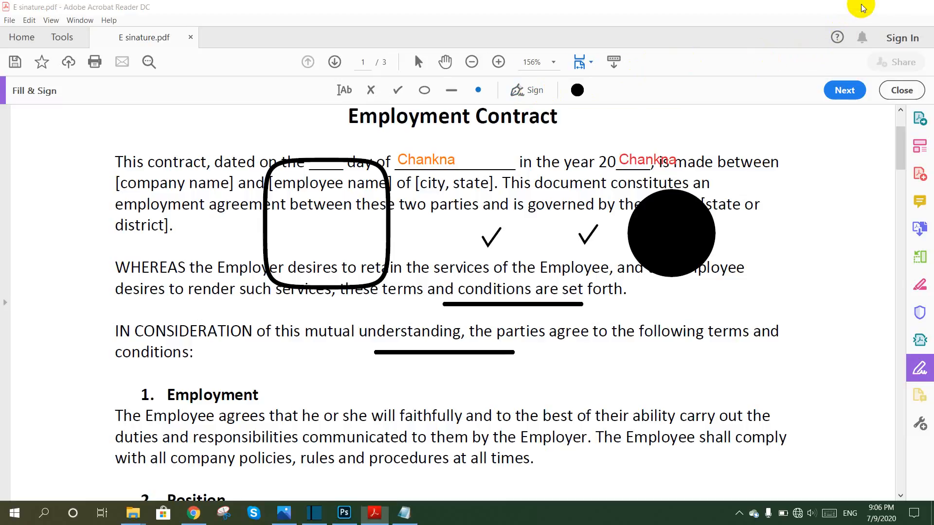